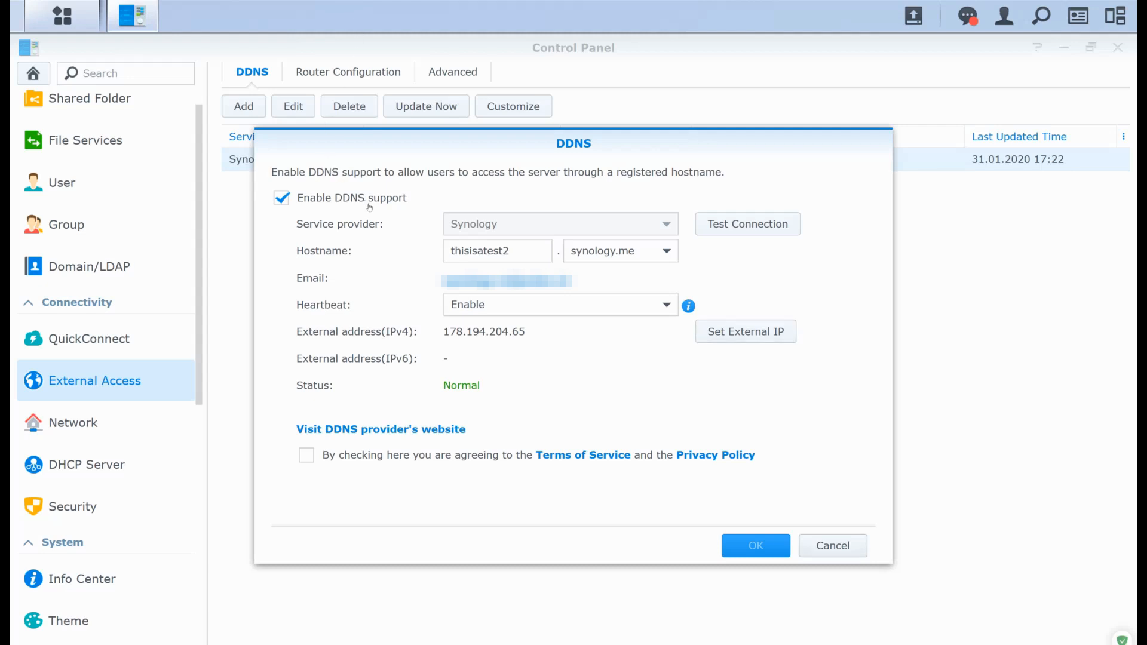
# - Close the DDNS settings without saving and start adding a new Let's Encrypt certificate in the Security settings
pyautogui.click(855, 543)
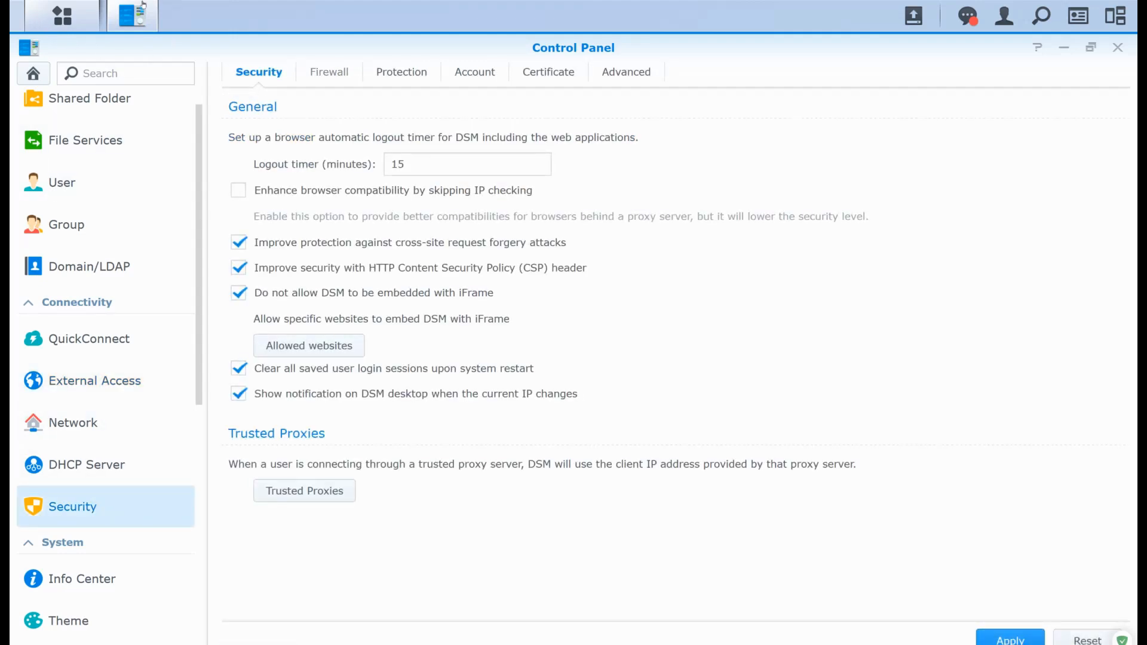
pyautogui.click(327, 71)
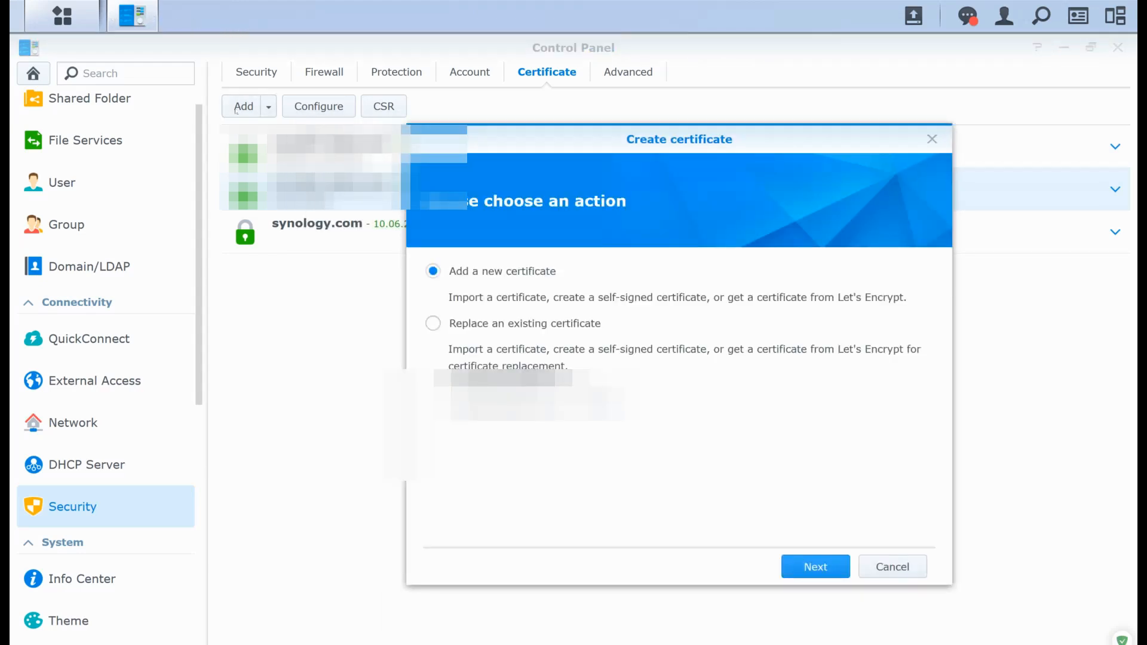
pyautogui.click(816, 566)
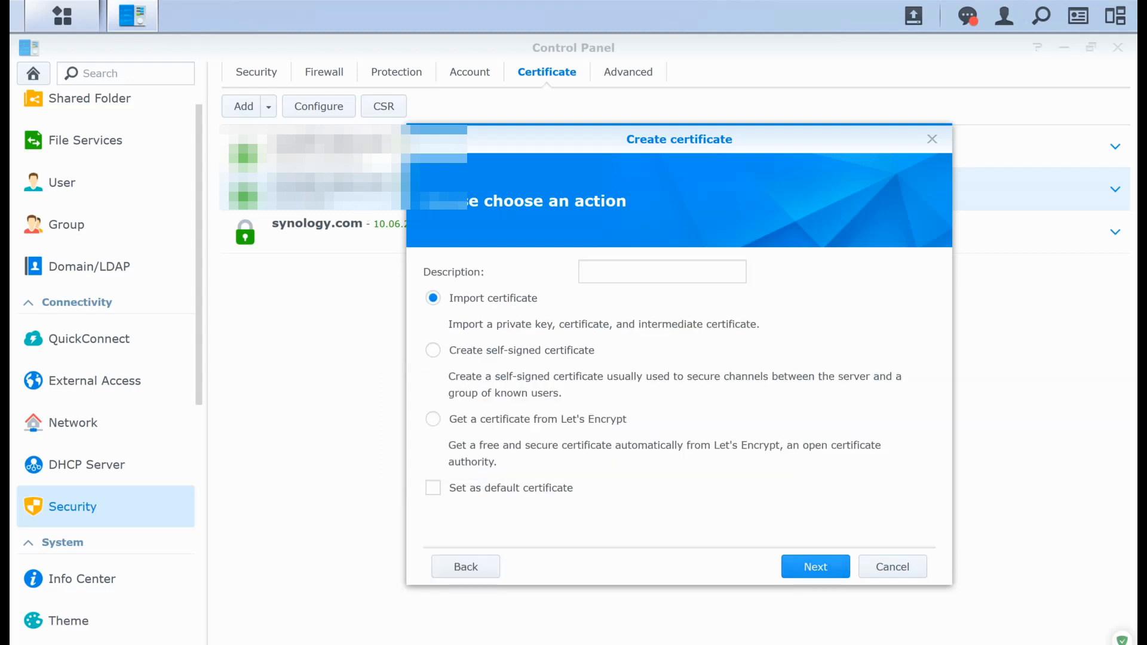
pyautogui.click(433, 419)
pyautogui.press('Return')
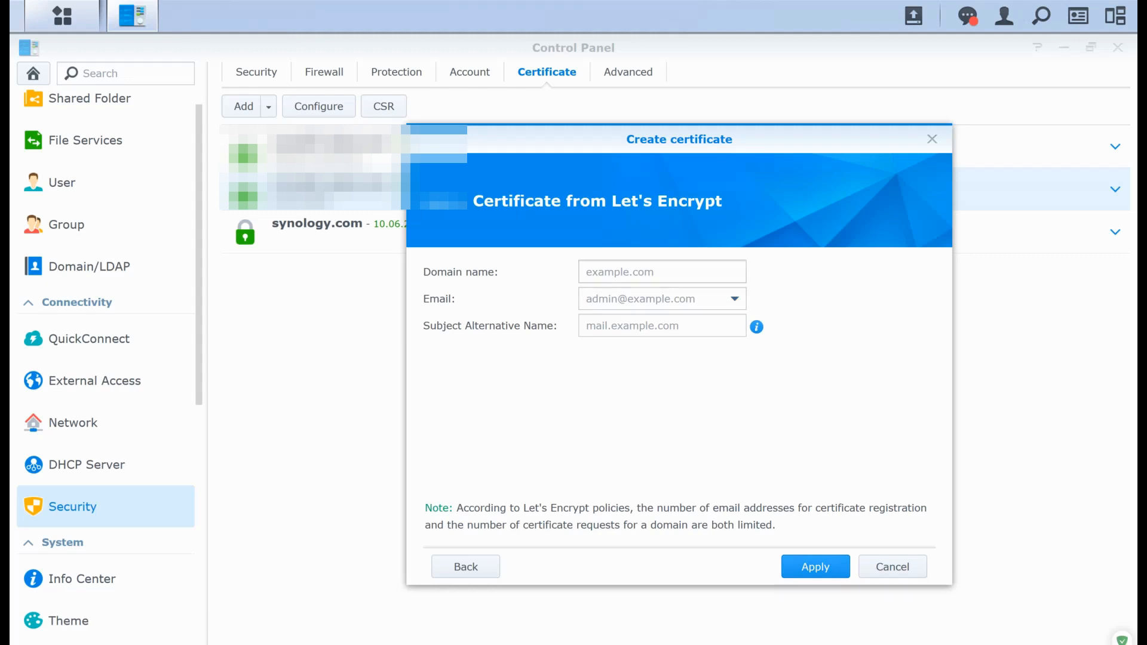
# - Copy thisisatest2.synology.me from the Notepad note into the certificate's domain name and subject alternative name
pyautogui.hotkey('alt', 'Tab')
pyautogui.hotkey('alt', 'Tab')
pyautogui.hotkey('alt', 'Tab')
pyautogui.hotkey('alt', 'Tab')
pyautogui.hotkey('alt', 'Tab')
pyautogui.moveTo(886, 406); pyautogui.dragTo(721, 406)
pyautogui.hotkey('ctrl', 'c')
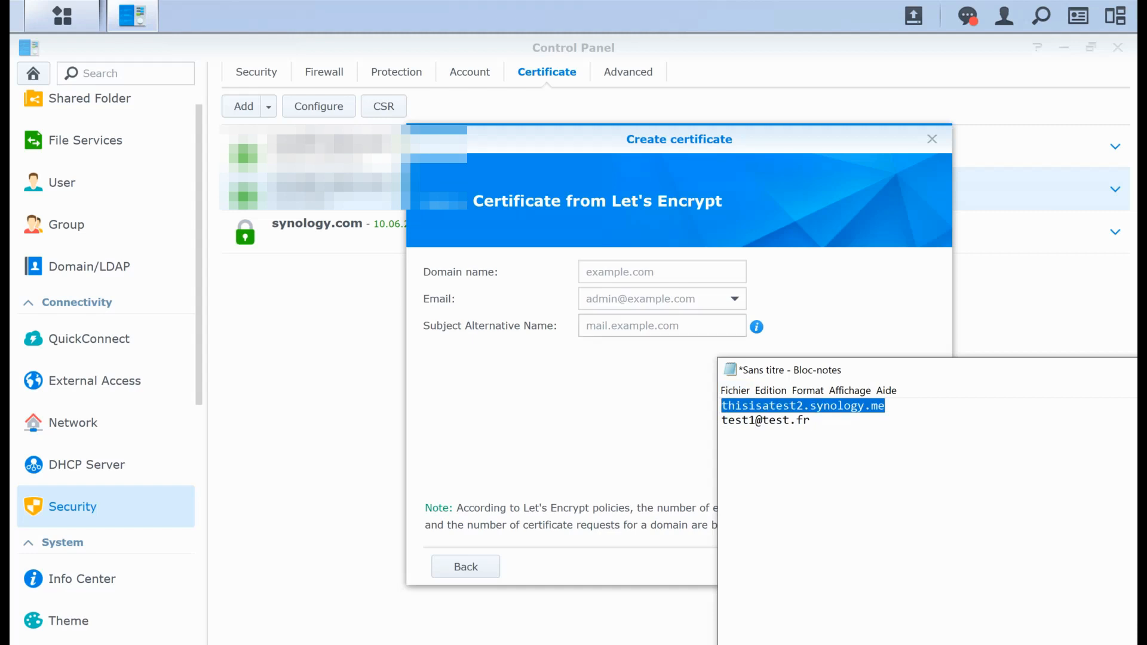
pyautogui.hotkey('alt', 'Tab')
pyautogui.hotkey('ctrl', 'v')
pyautogui.click(662, 325)
pyautogui.hotkey('ctrl', 'v')
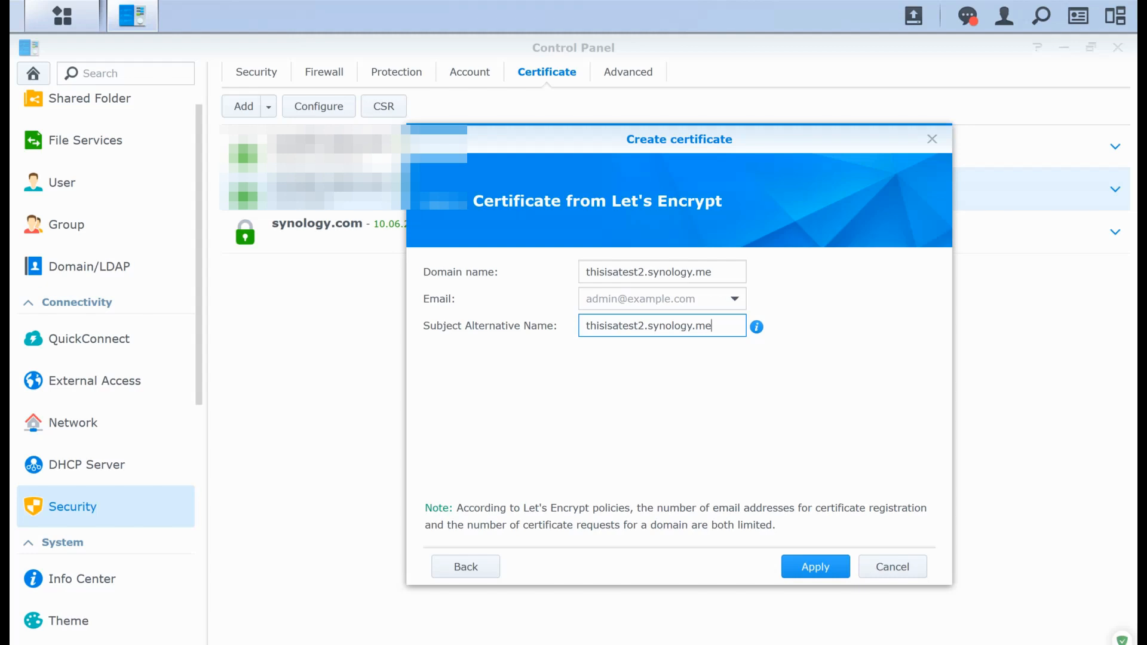
# - Copy the contact's e-mail address from the Notepad note into the certificate form and submit the Let's Encrypt request
pyautogui.click(420, 242)
pyautogui.hotkey('alt', 'Tab')
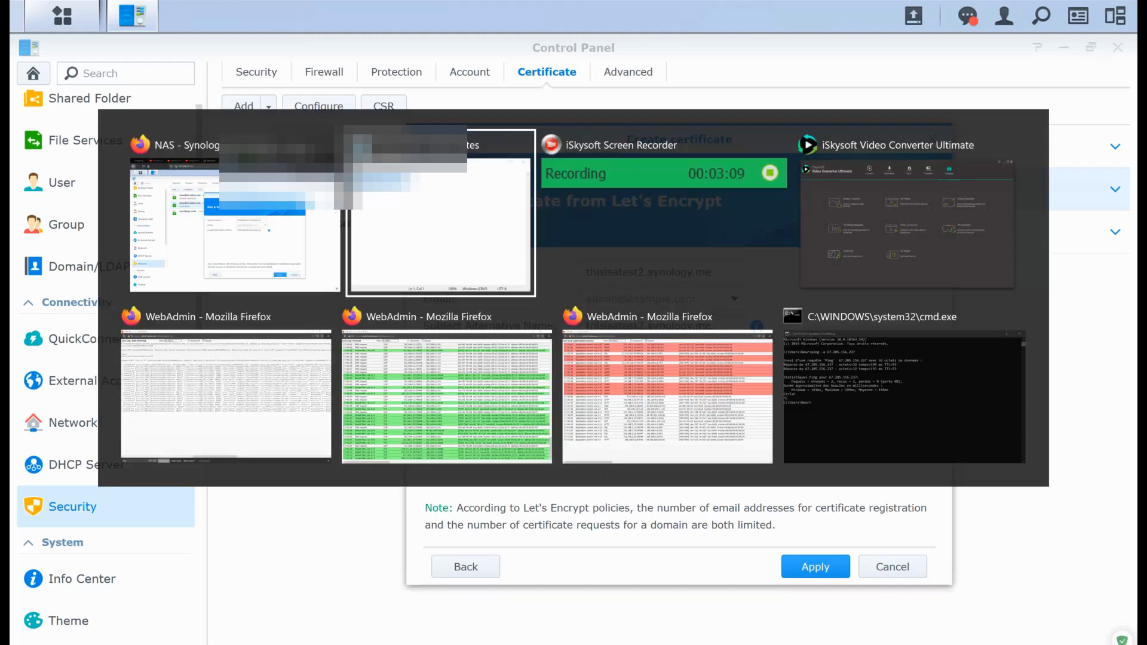
pyautogui.moveTo(811, 421); pyautogui.dragTo(721, 420)
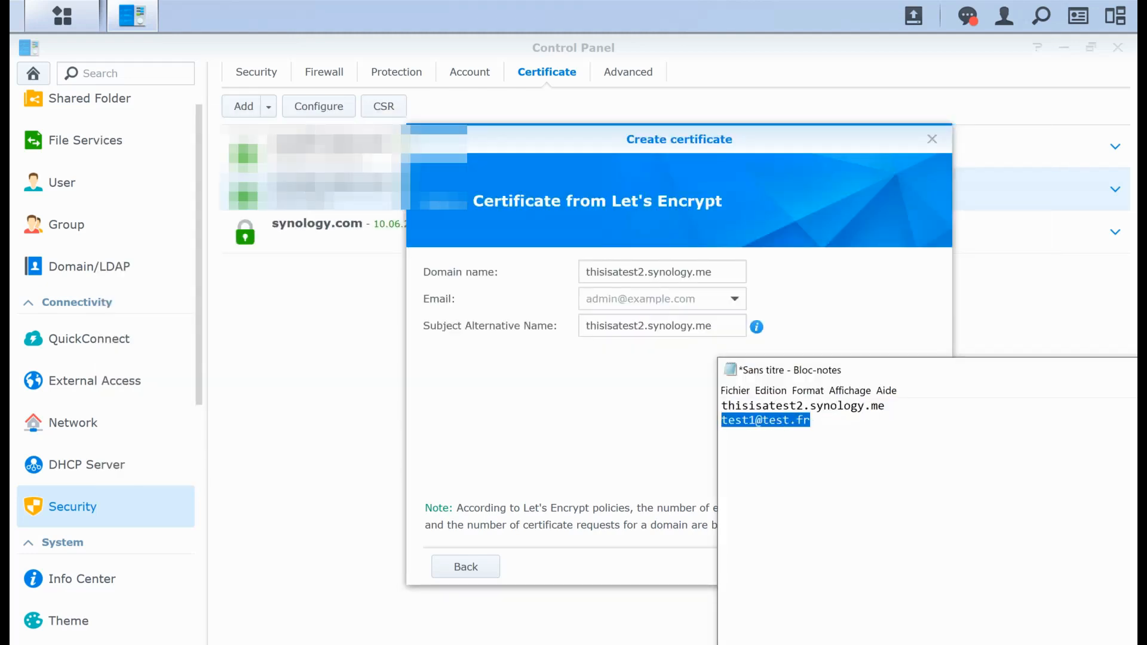
pyautogui.hotkey('ctrl', 'c')
pyautogui.hotkey('alt', 'Tab')
pyautogui.hotkey('ctrl', 'v')
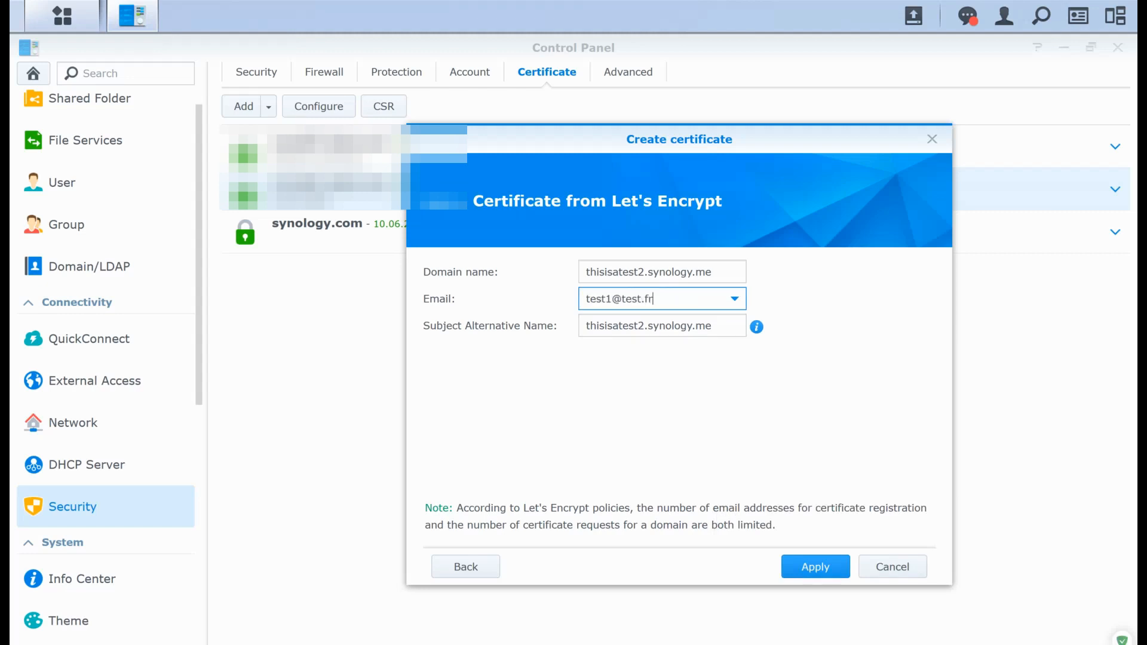
pyautogui.click(721, 420)
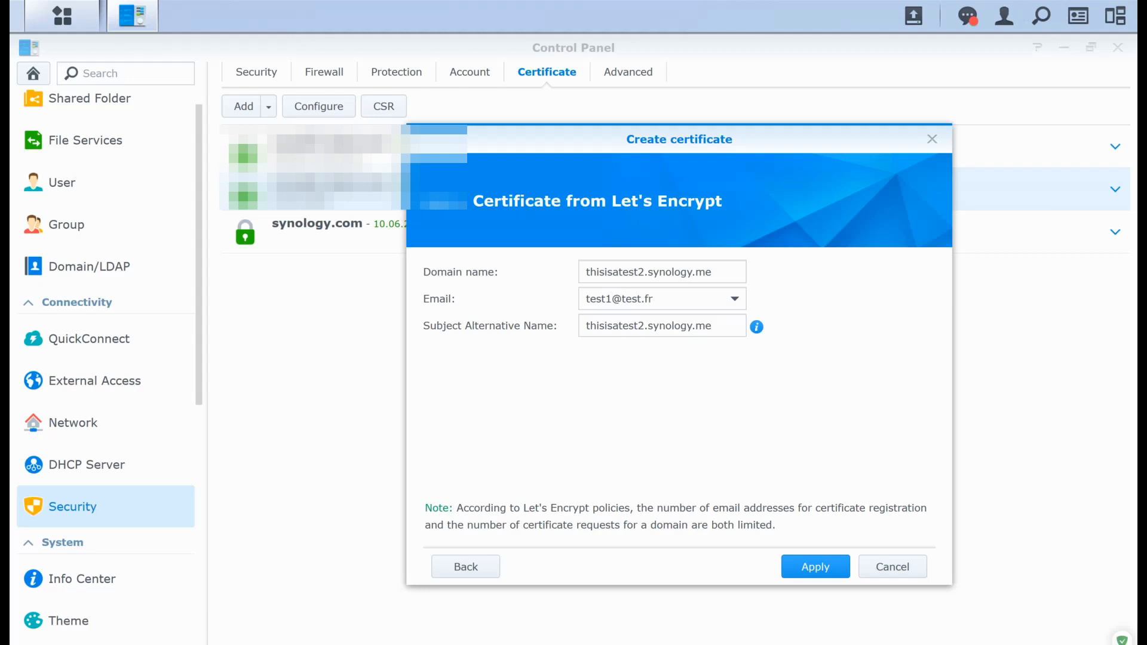
pyautogui.click(816, 566)
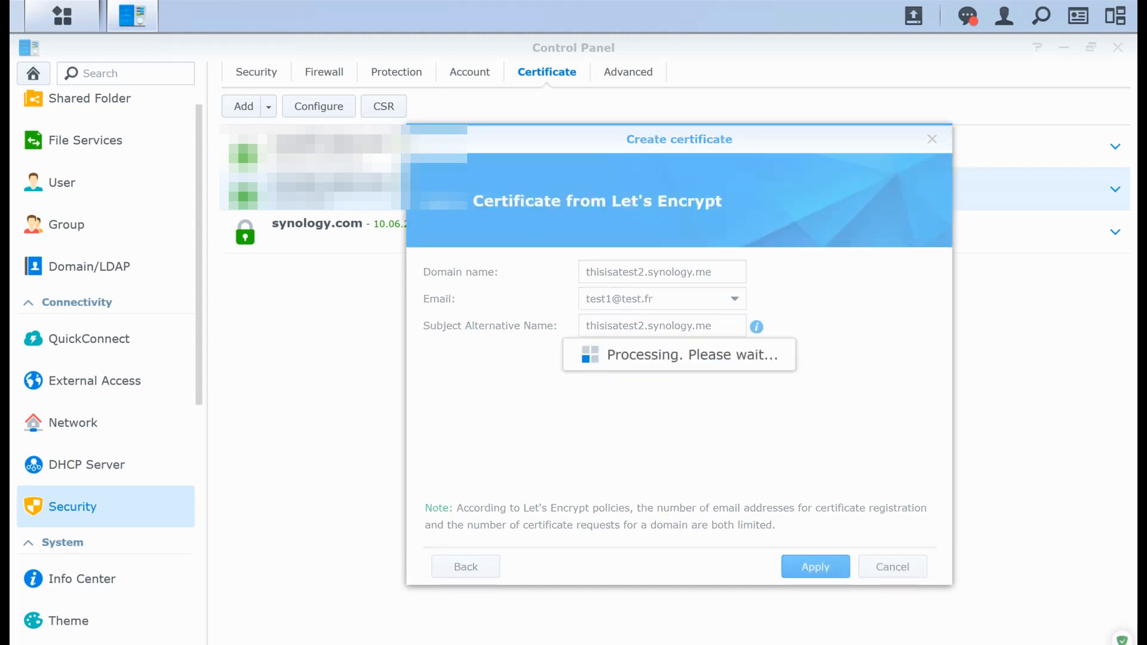
# - Switch to the WebAdmin firewall live log and examine the NAS's DNS traffic to 67.205.156.237:53
pyautogui.hotkey('alt', 'Tab')
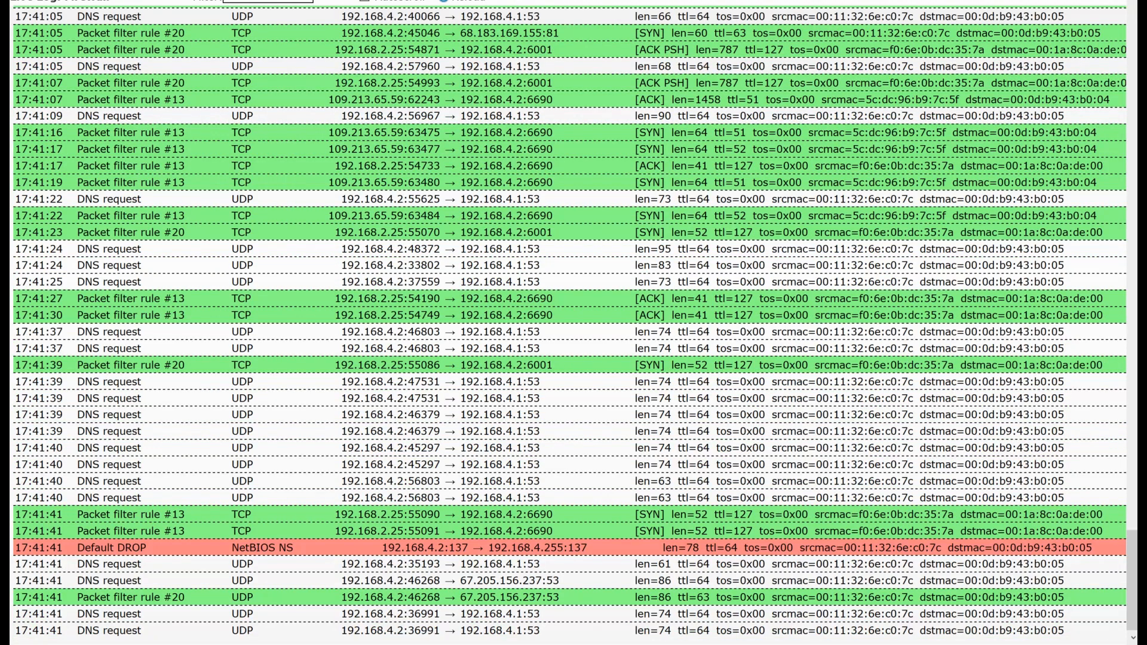
pyautogui.moveTo(342, 564); pyautogui.dragTo(671, 631)
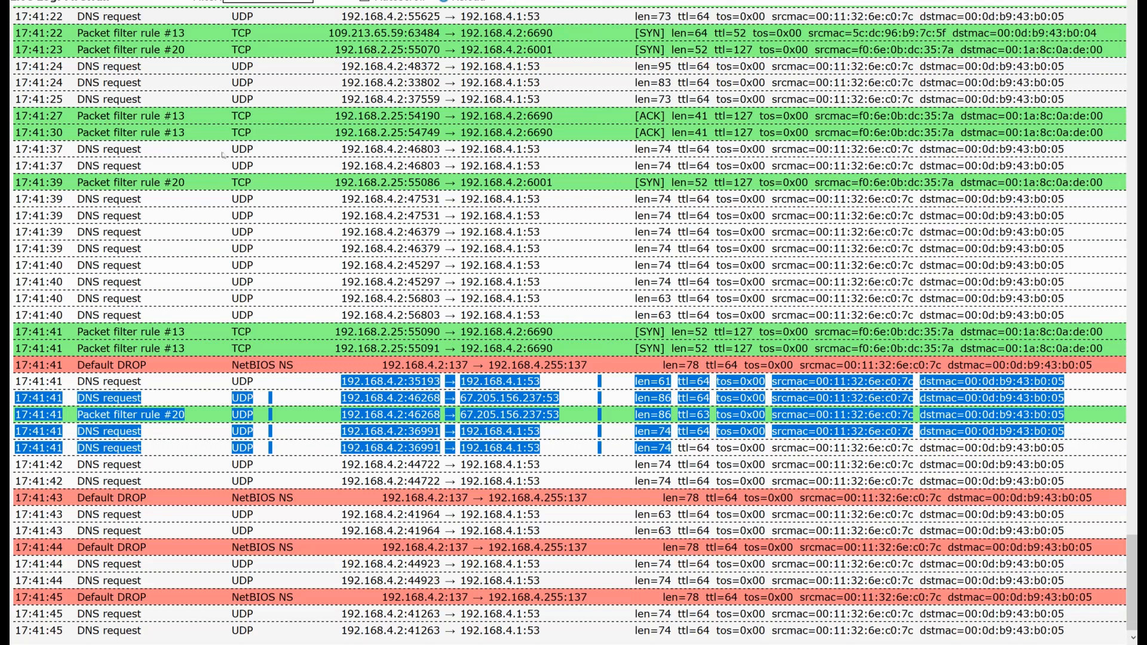
pyautogui.click(460, 398)
pyautogui.moveTo(460, 398); pyautogui.dragTo(507, 398)
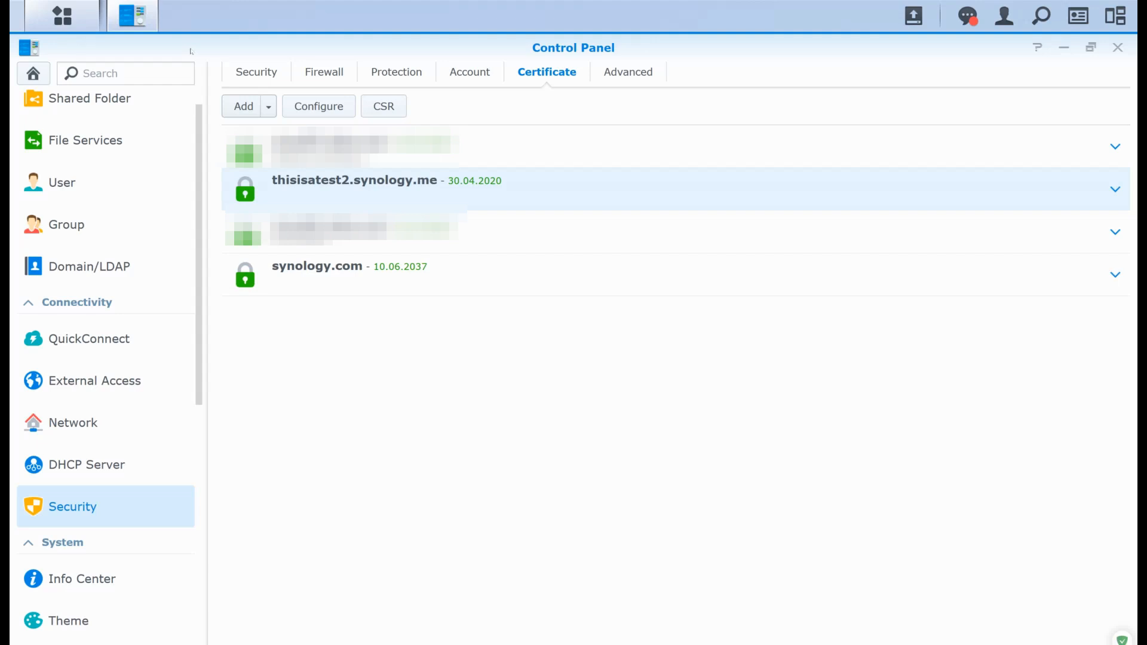
# - Open the renewal dialog for the thisisatest2.synology.me certificate
pyautogui.rightClick(420, 190)
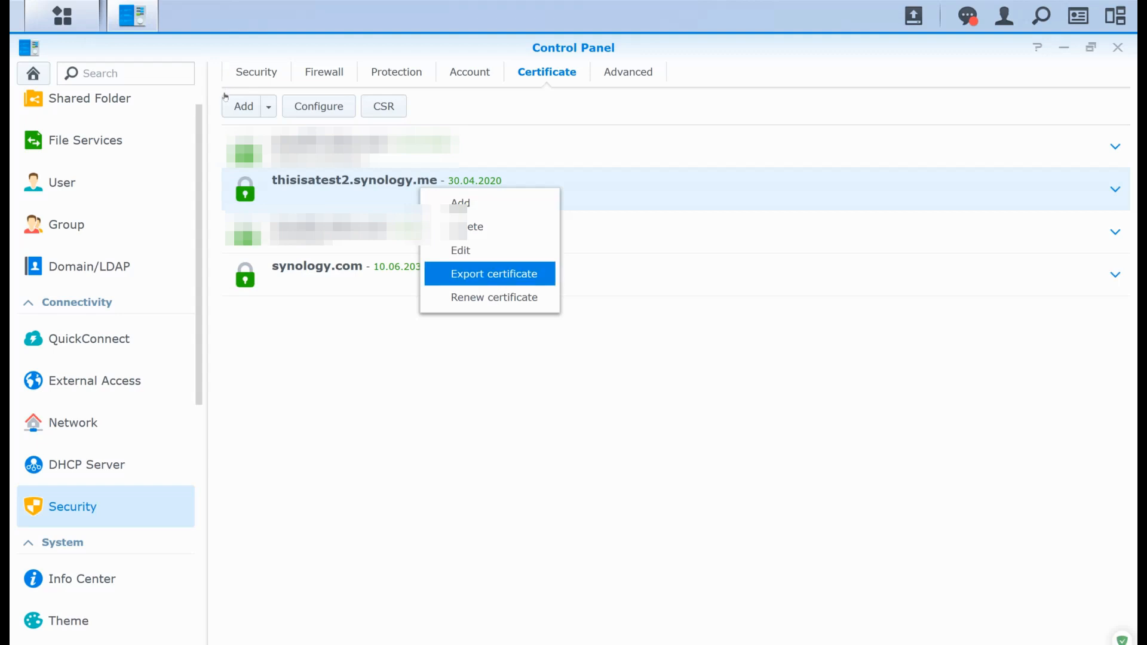
pyautogui.click(461, 294)
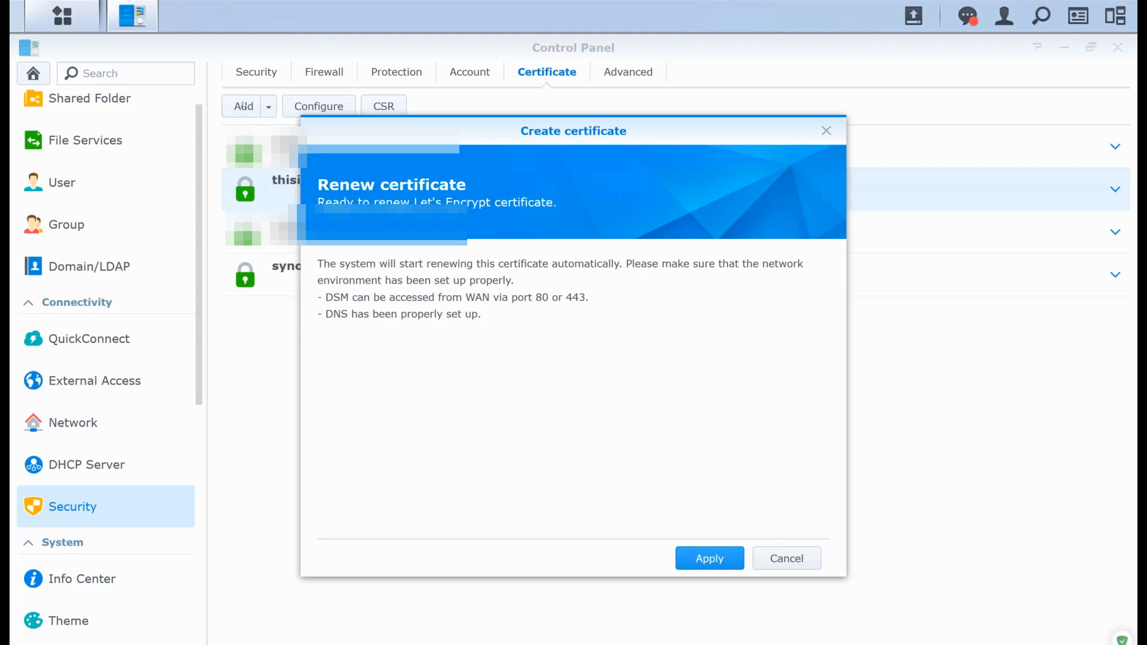
# - Return to the firewall live log and highlight the DNS request's destination 67.205.156.237:53
pyautogui.hotkey('alt', 'Tab')
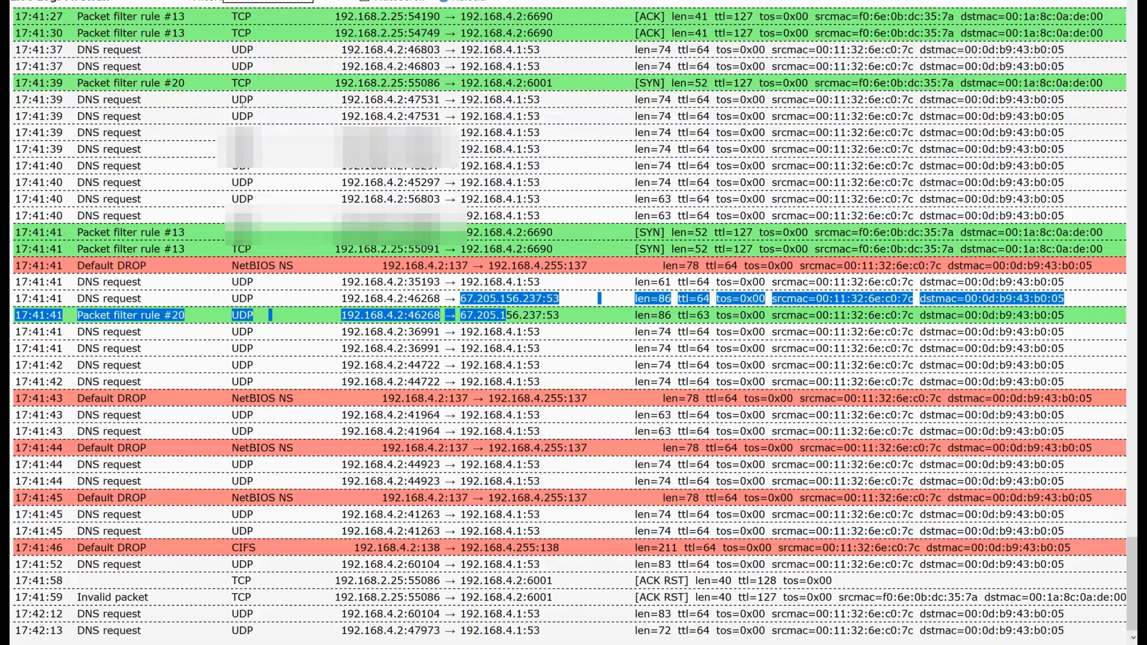
pyautogui.click(506, 315)
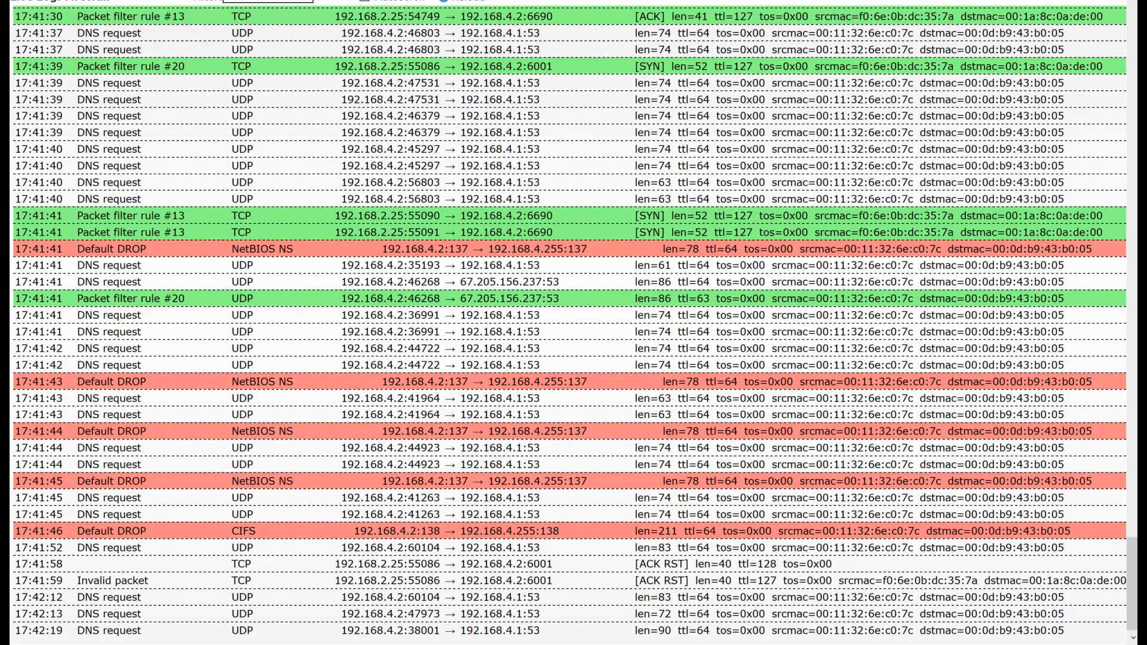
pyautogui.moveTo(460, 282); pyautogui.dragTo(560, 283)
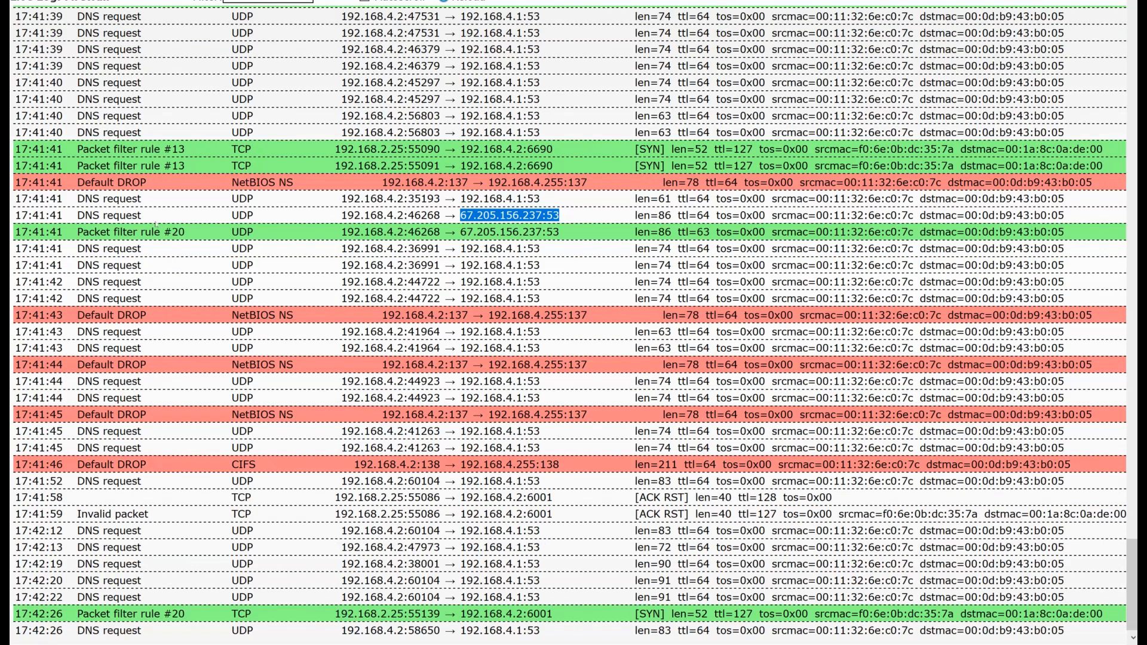
# - Switch to the web filtering live log and examine the NAS requests to acme-v02.api.letsencrypt.org, highlighting the recent entries
pyautogui.hotkey('alt', 'Tab')
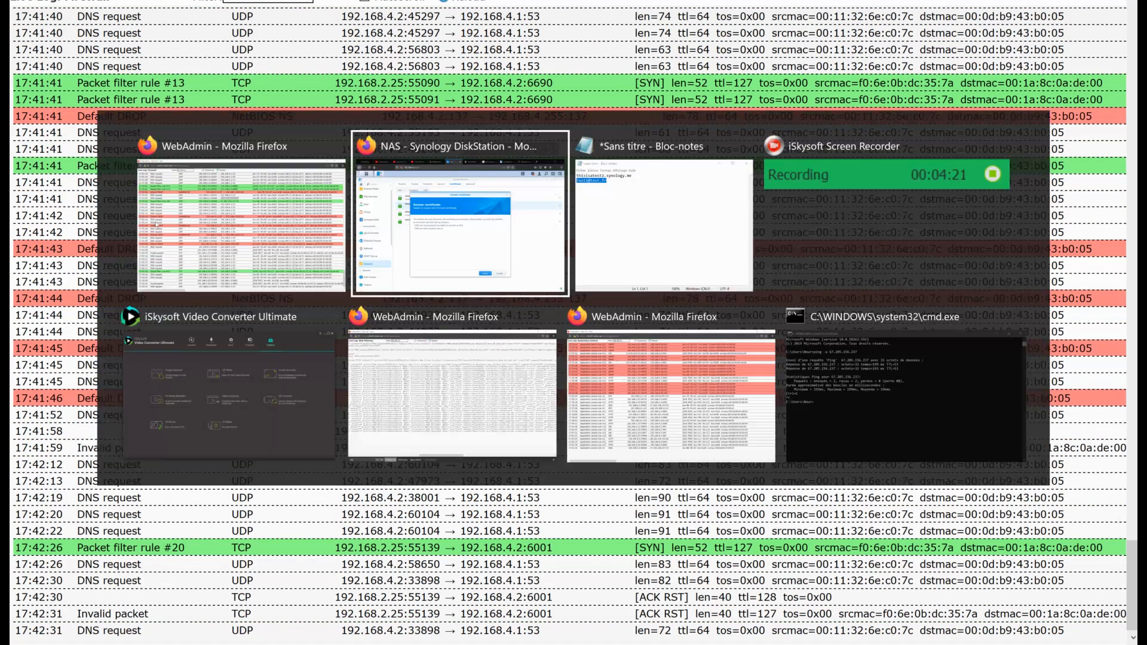
pyautogui.press('Down')
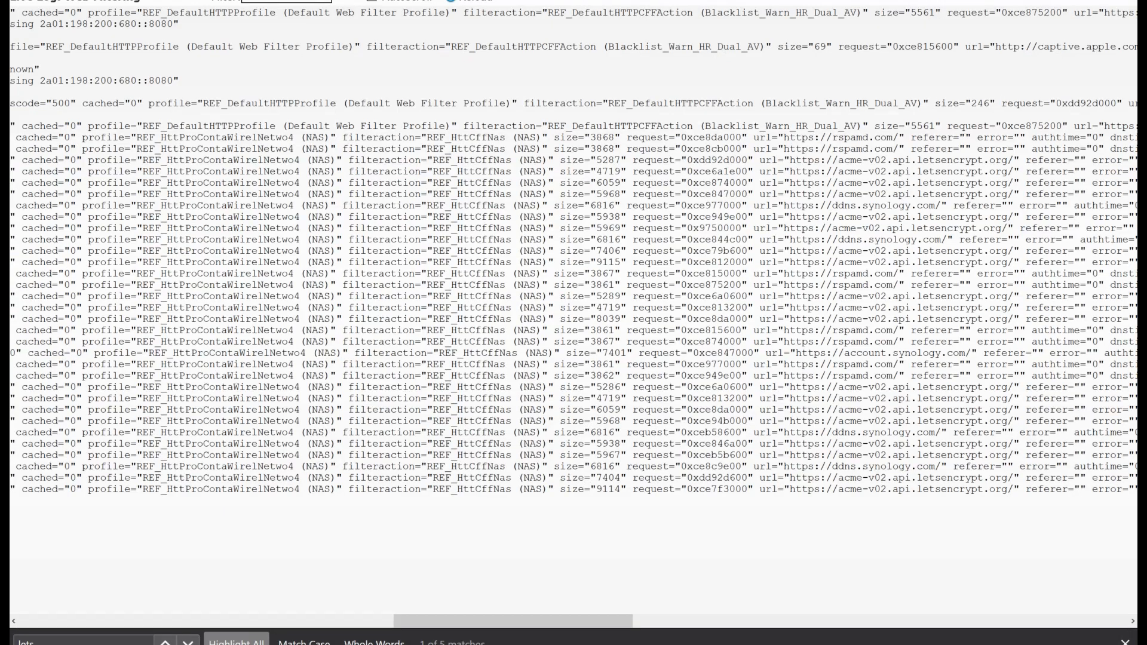
pyautogui.rightClick(481, 411)
pyautogui.press('Escape')
pyautogui.hscroll(-3, 574, 317)
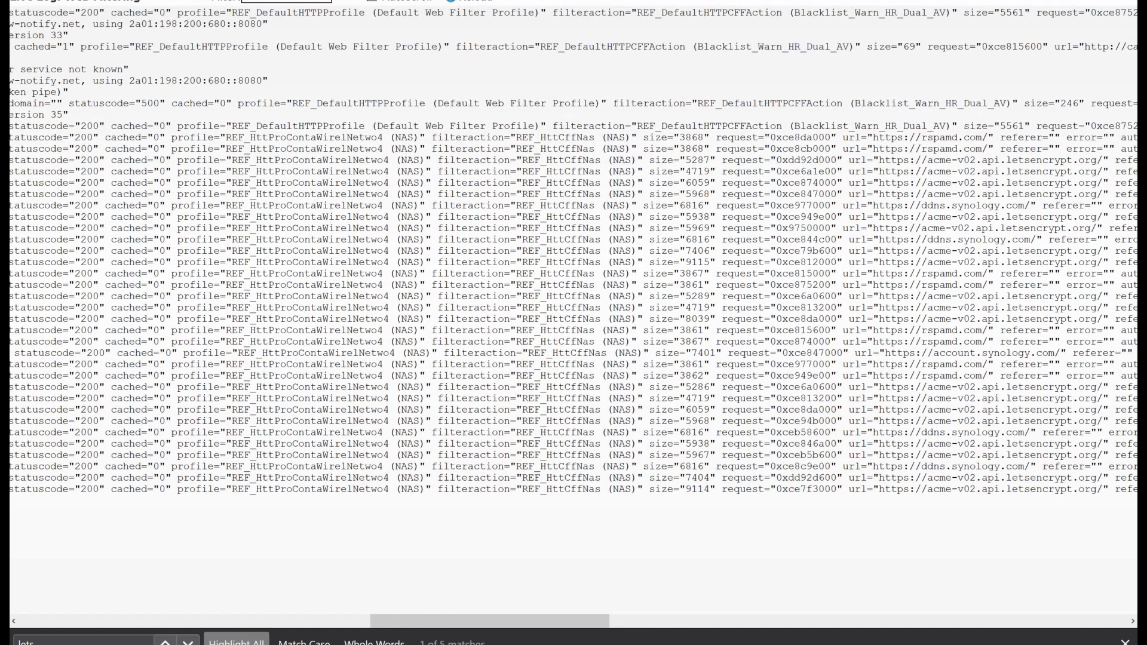
pyautogui.hscroll(4, 573, 317)
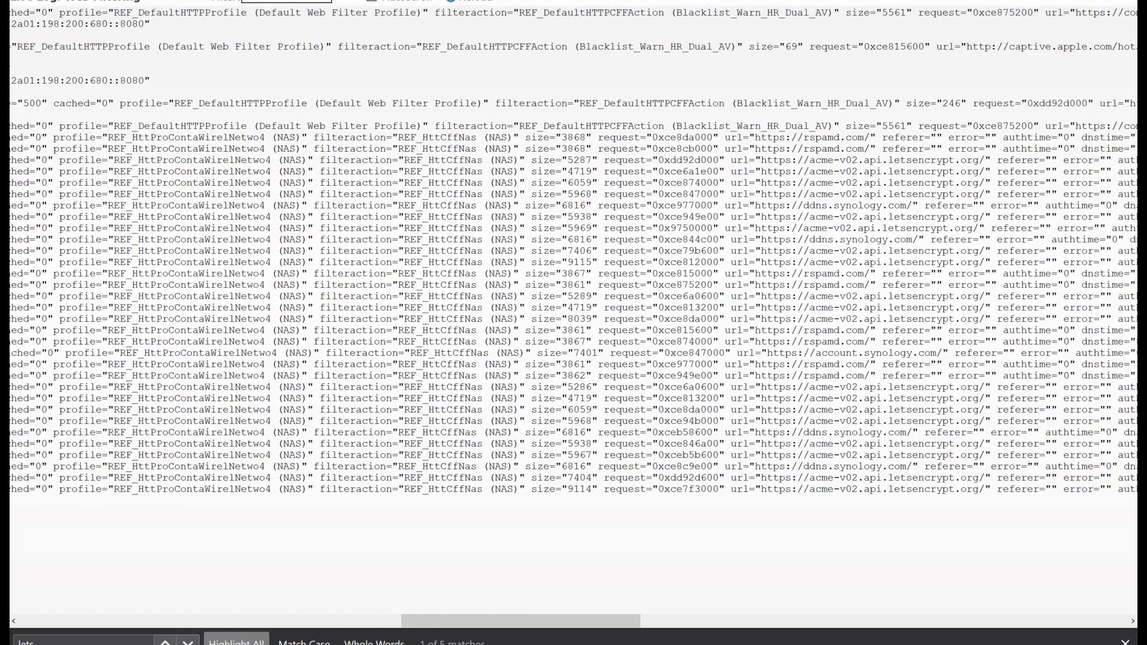
pyautogui.moveTo(809, 422); pyautogui.dragTo(937, 478)
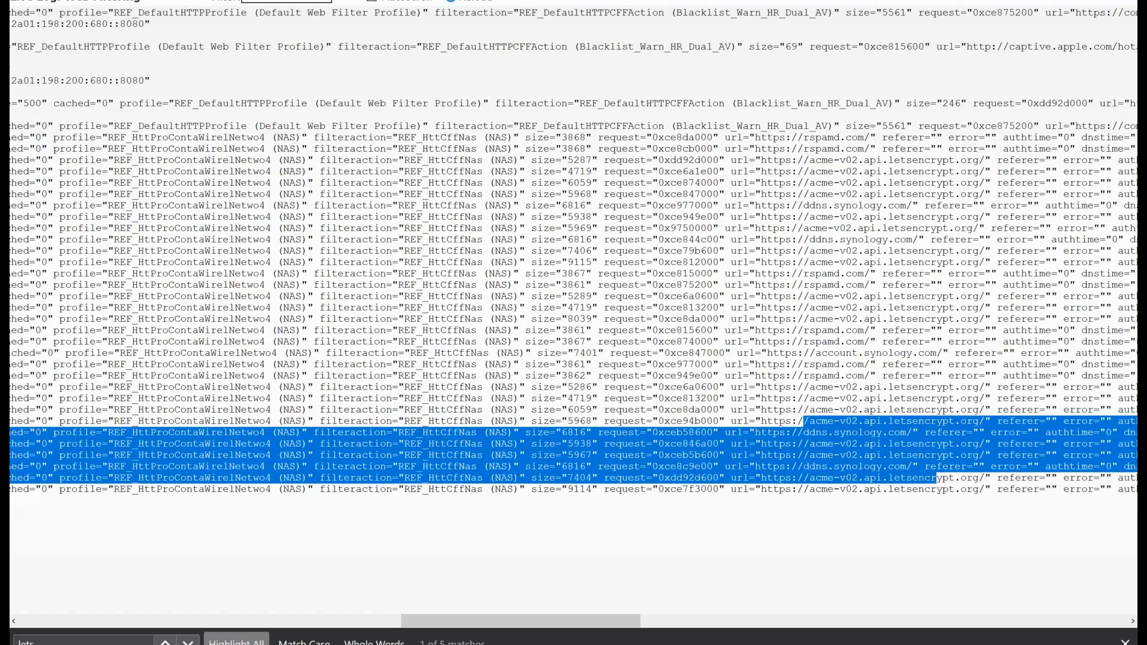
pyautogui.click(937, 478)
pyautogui.moveTo(803, 444); pyautogui.dragTo(991, 456)
pyautogui.hscroll(3, 991, 455)
pyautogui.hscroll(20, 574, 316)
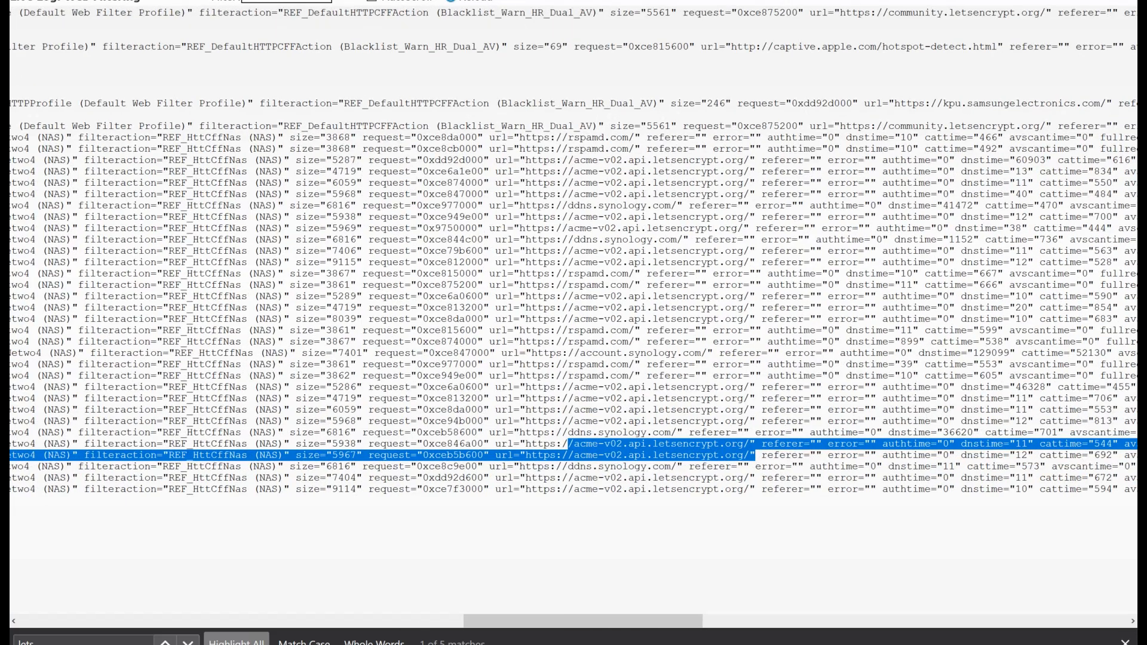
pyautogui.hscroll(-10, 574, 317)
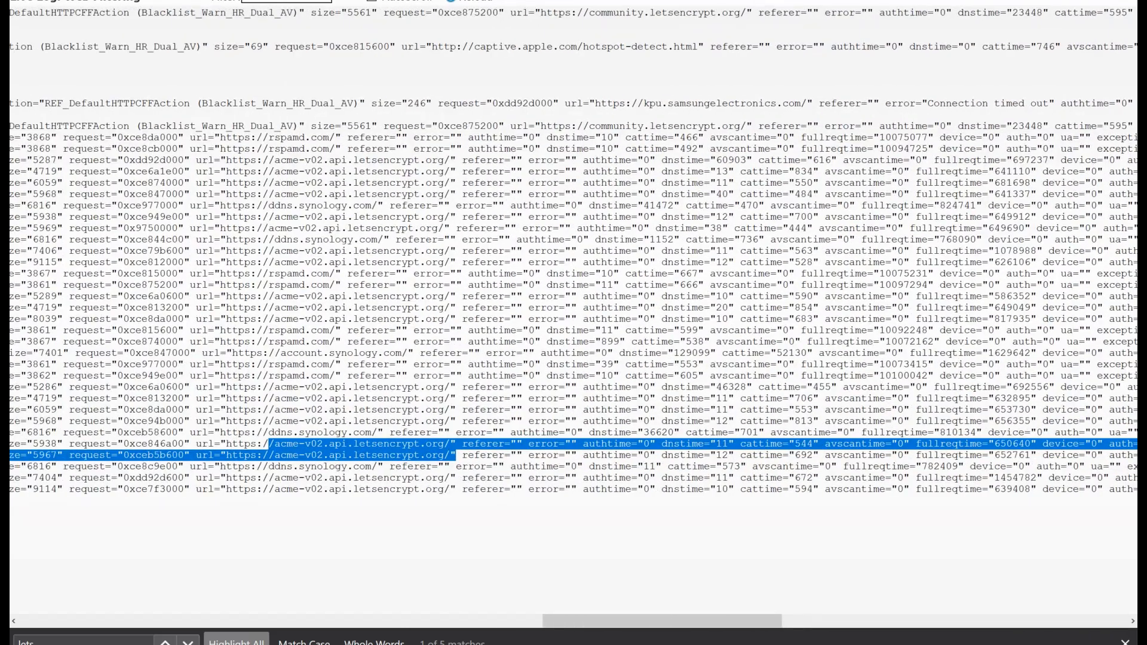
# - Switch to the application control live log and highlight the DNS entry from 192.168.4.2:46268 to 67.205.156.237:53
pyautogui.hotkey('alt', 'Tab')
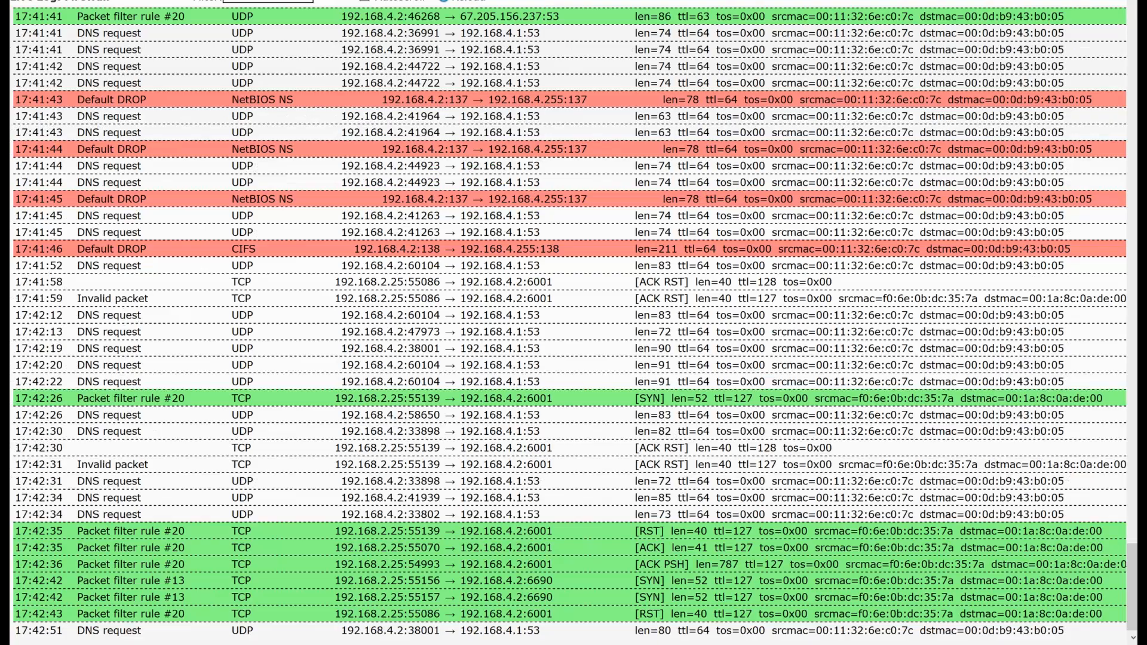
pyautogui.hotkey('alt', 'Tab')
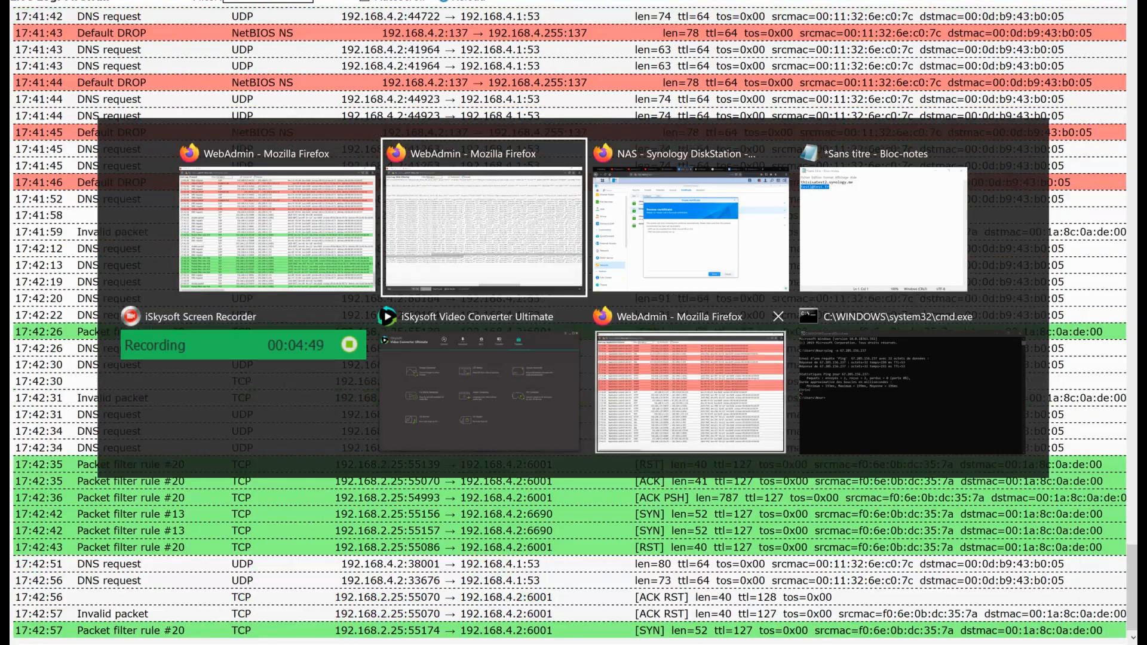
pyautogui.hotkey('alt', 'Tab')
pyautogui.hotkey('alt', 'Tab')
pyautogui.hotkey('alt', 'Tab')
pyautogui.hotkey('alt', 'Tab')
pyautogui.hotkey('alt', 'Tab')
pyautogui.hotkey('alt', 'Tab')
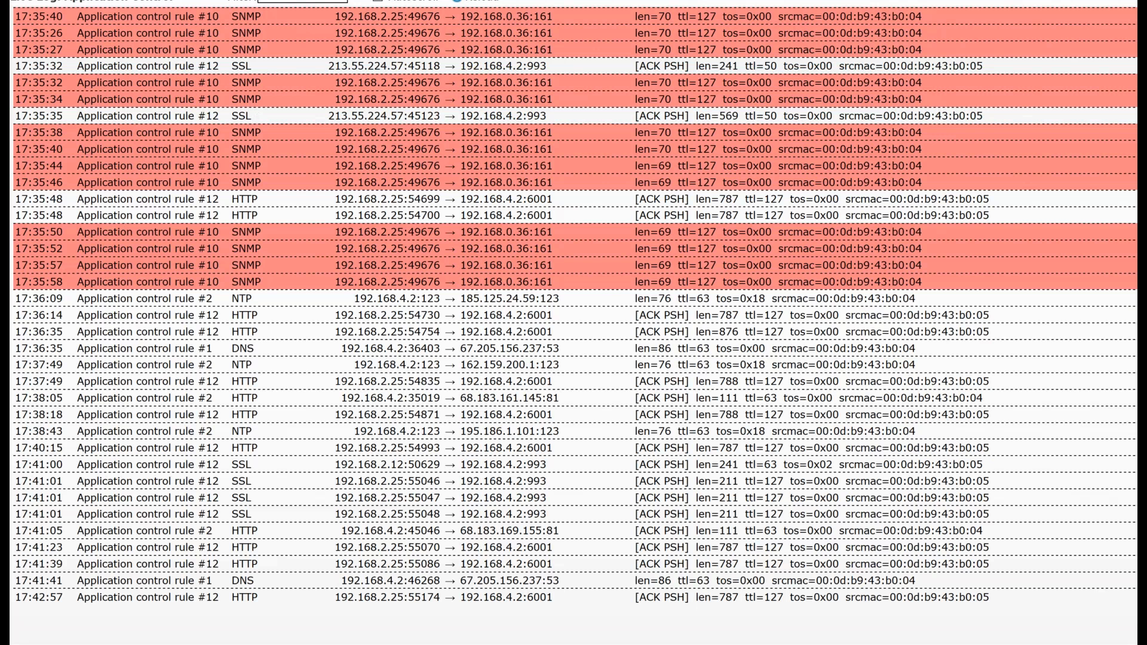
pyautogui.moveTo(240, 581); pyautogui.dragTo(562, 581)
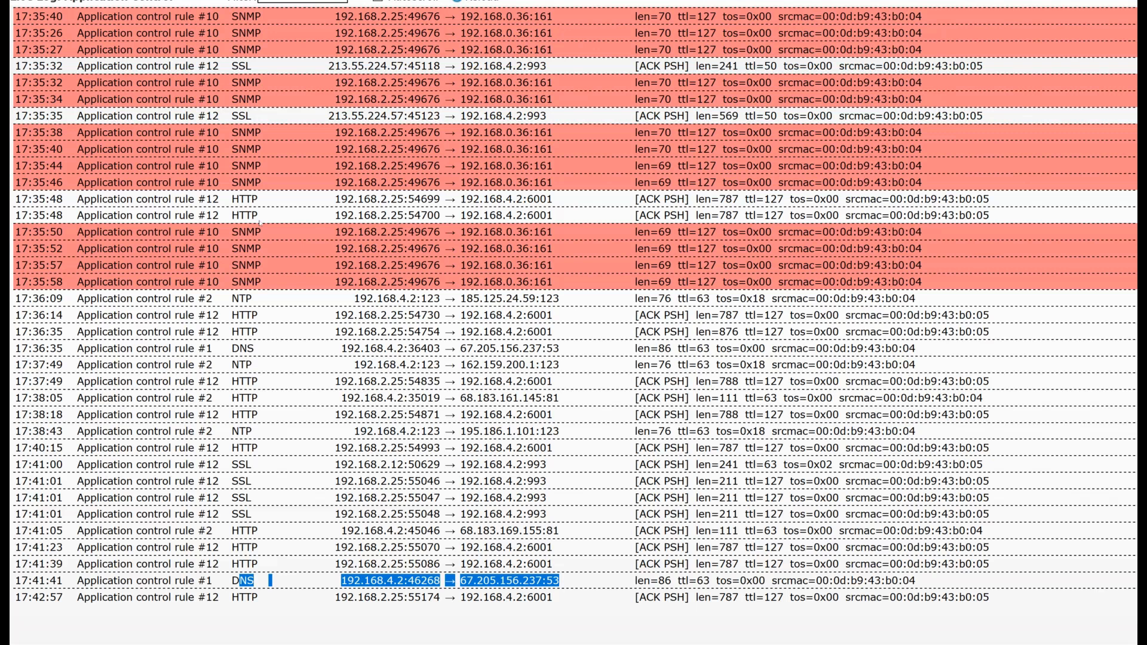